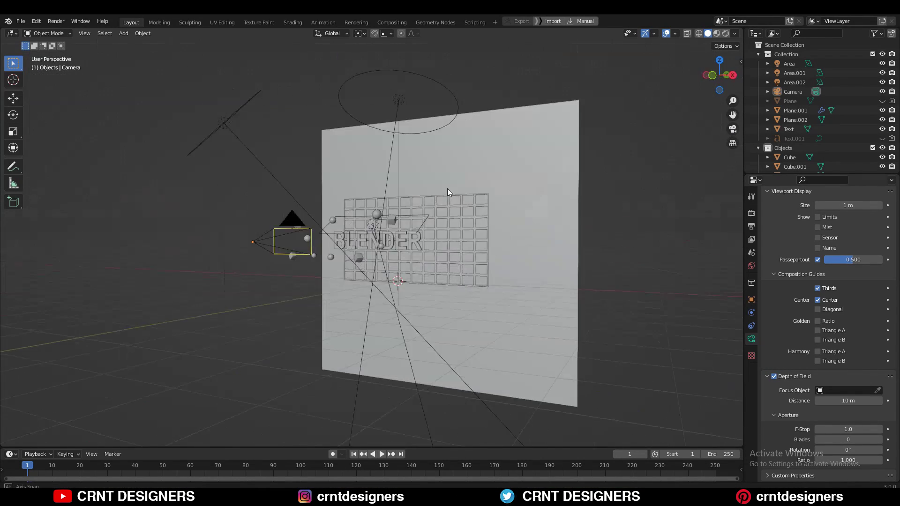
- Inspect the scene's overall layout, selecting the two large area lights, the smaller area light and the camera in turn
{"action": "middle_click_drag", "start_coordinate": [475, 192], "coordinate": [428, 186]}
{"action": "scroll", "coordinate": [436, 195], "scroll_direction": "up", "scroll_amount": 3}
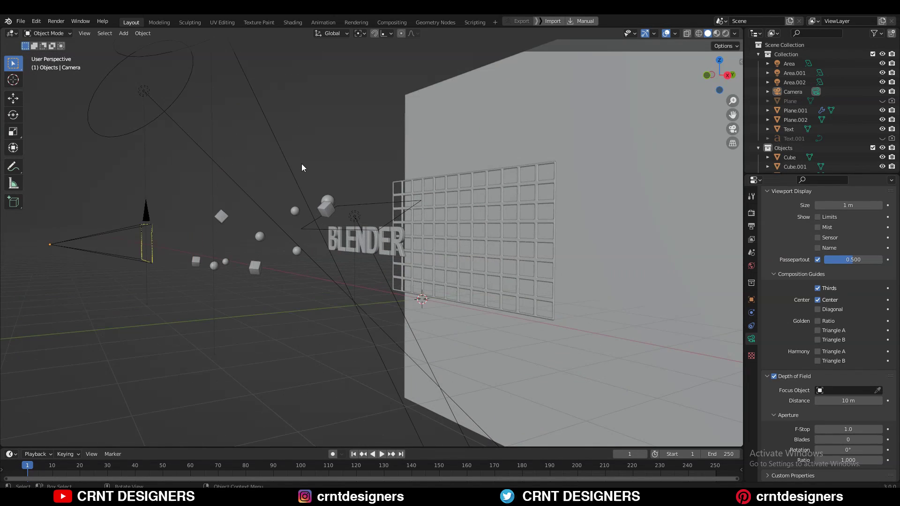
{"action": "scroll", "coordinate": [300, 157], "scroll_direction": "down", "scroll_amount": 1}
{"action": "left_click_drag", "start_coordinate": [300, 95], "coordinate": [180, 151]}
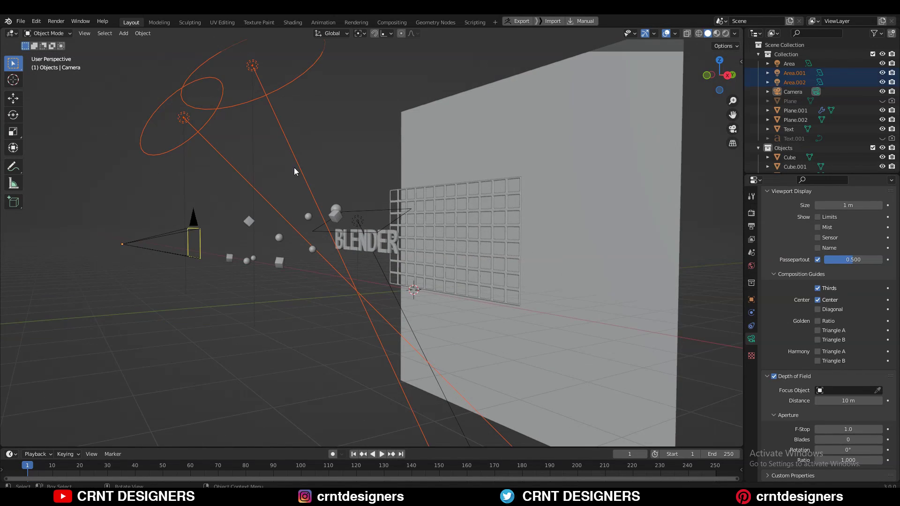
{"action": "left_click", "coordinate": [371, 209]}
{"action": "left_click_drag", "start_coordinate": [148, 235], "coordinate": [230, 307]}
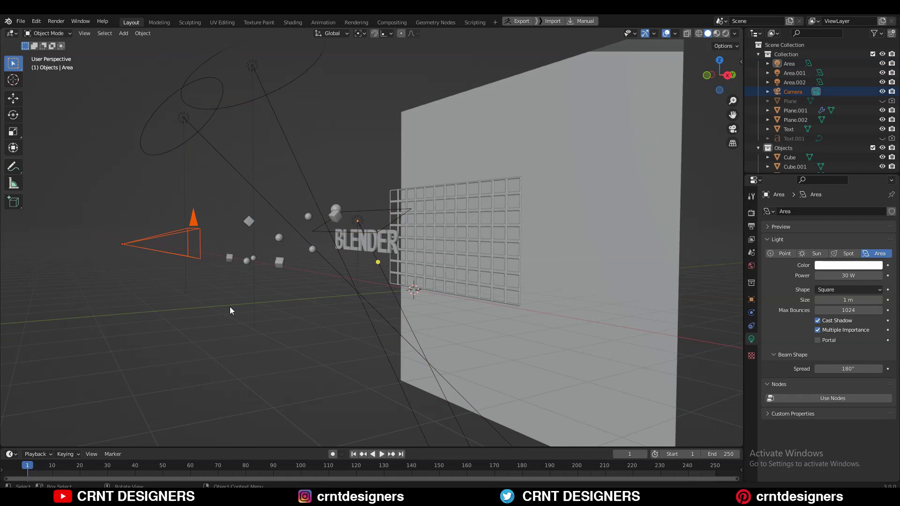
{"action": "middle_click_drag", "start_coordinate": [230, 311], "coordinate": [397, 280]}
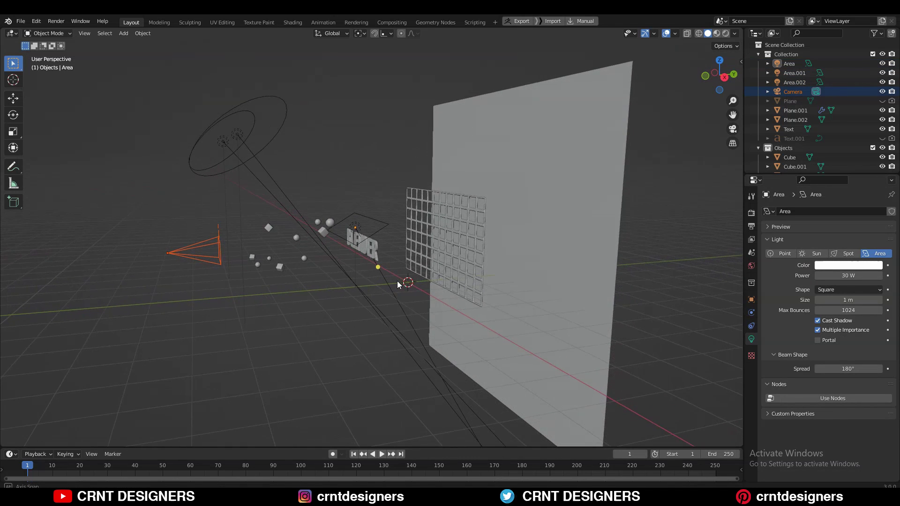
- Examine from the right side how the floating spheres and cubes, the BLENDER text and the grid wall are spaced in depth
{"action": "left_click", "coordinate": [724, 76]}
{"action": "scroll", "coordinate": [252, 226], "scroll_direction": "up", "scroll_amount": 3}
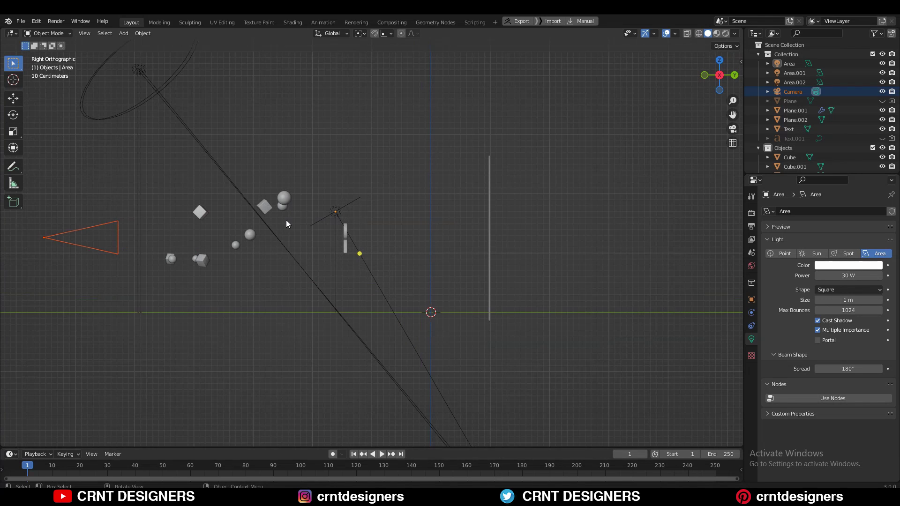
{"action": "left_click", "coordinate": [285, 200]}
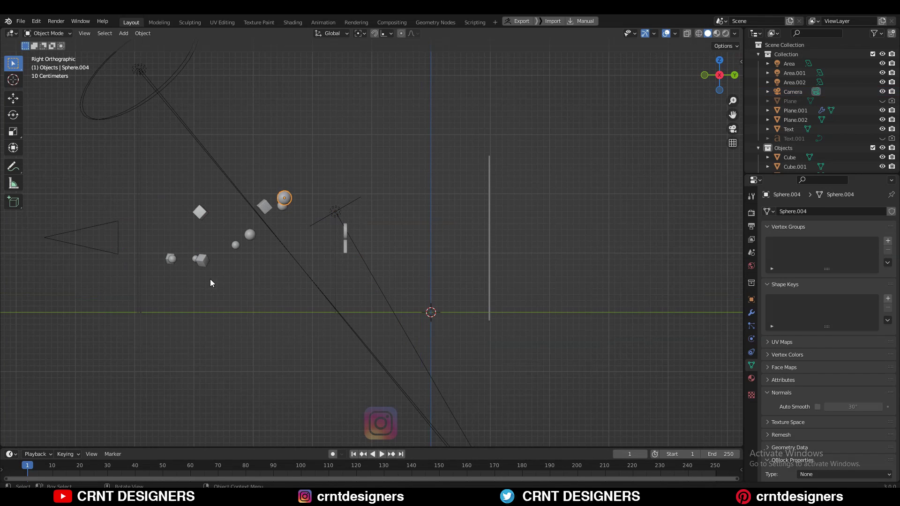
{"action": "scroll", "coordinate": [235, 277], "scroll_direction": "up", "scroll_amount": 2}
{"action": "left_click_drag", "start_coordinate": [96, 164], "coordinate": [183, 280]}
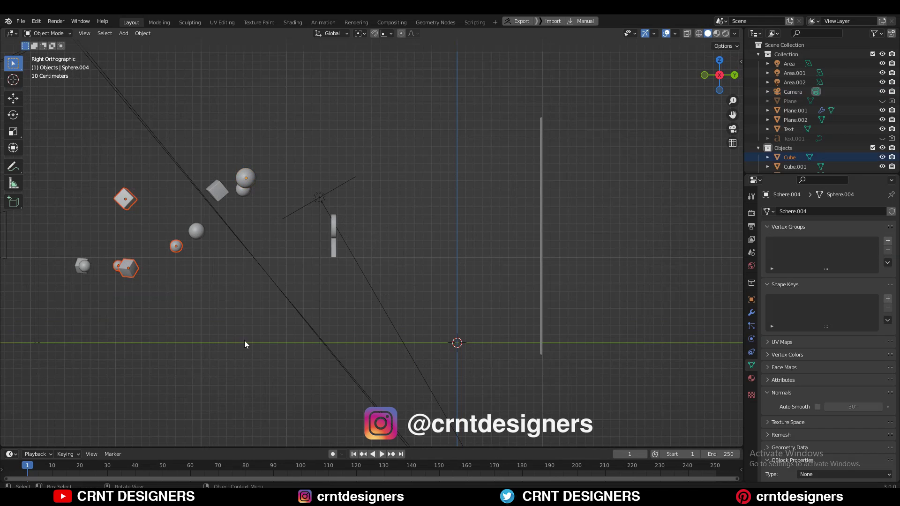
{"action": "left_click", "coordinate": [333, 257]}
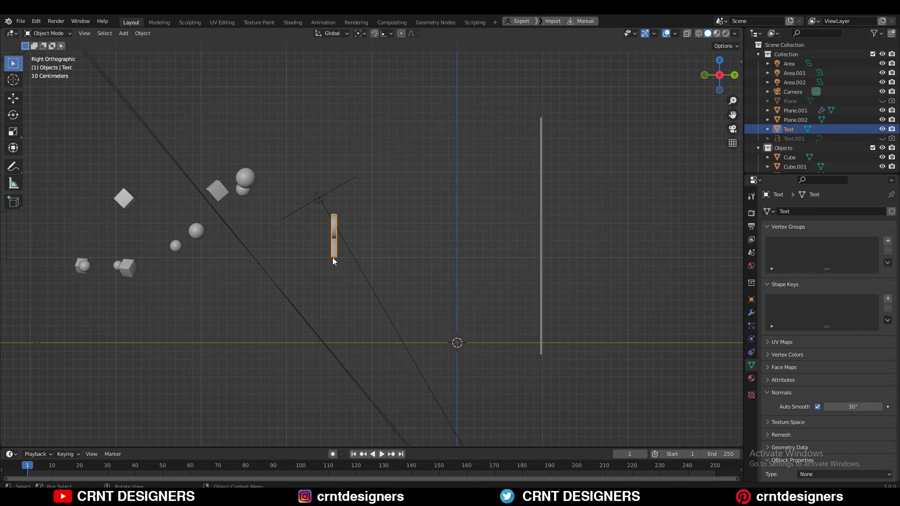
{"action": "middle_click_drag", "start_coordinate": [339, 263], "coordinate": [406, 286]}
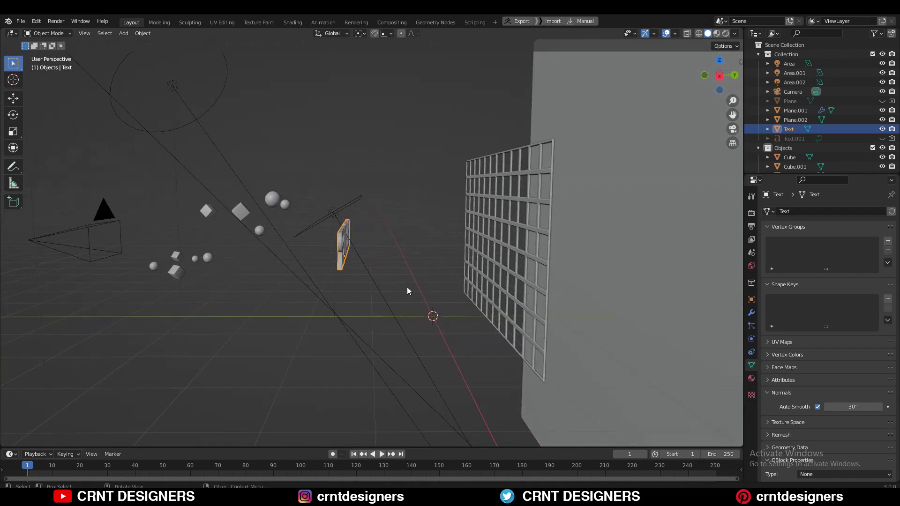
{"action": "left_click", "coordinate": [488, 231]}
{"action": "middle_click_drag", "start_coordinate": [488, 232], "coordinate": [430, 280]}
{"action": "left_click", "coordinate": [430, 280]}
{"action": "middle_click_drag", "start_coordinate": [321, 258], "coordinate": [695, 164]}
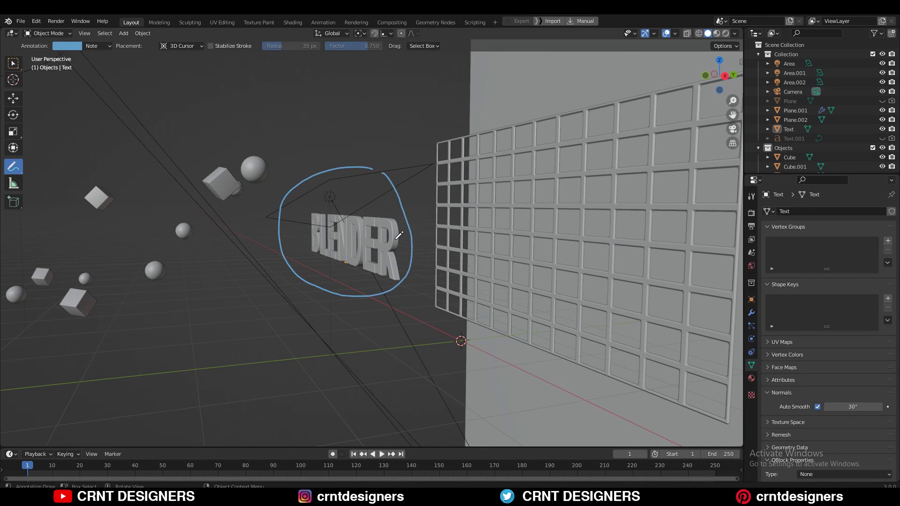
- Outline the grid wall and the floating objects with annotation strokes, and undo the drawn annotations
{"action": "mouse_move", "coordinate": [232, 91]}
{"action": "left_mouse_down"}
{"action": "mouse_move", "coordinate": [234, 139]}
{"action": "mouse_move", "coordinate": [467, 157]}
{"action": "mouse_move", "coordinate": [599, 104]}
{"action": "mouse_move", "coordinate": [356, 86]}
{"action": "left_mouse_up"}
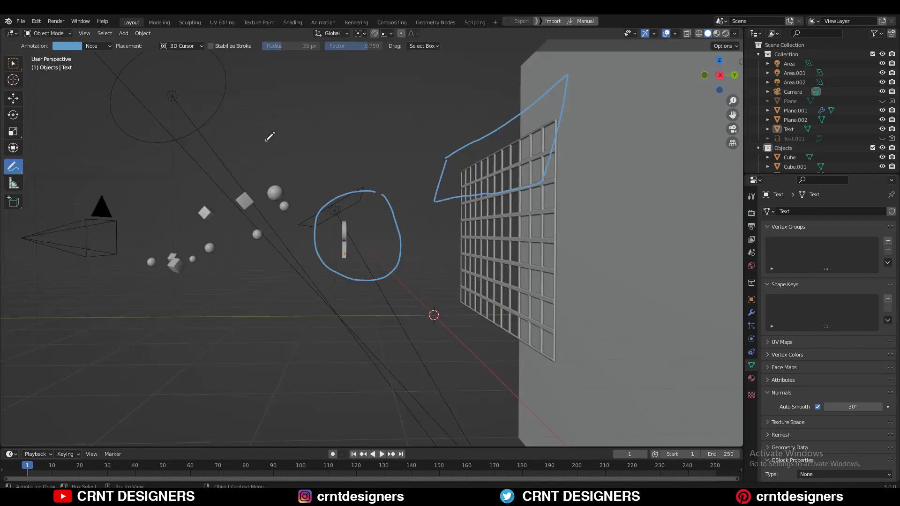
{"action": "mouse_move", "coordinate": [266, 141]}
{"action": "left_mouse_down"}
{"action": "mouse_move", "coordinate": [144, 210]}
{"action": "mouse_move", "coordinate": [155, 293]}
{"action": "mouse_move", "coordinate": [216, 320]}
{"action": "mouse_move", "coordinate": [272, 286]}
{"action": "mouse_move", "coordinate": [301, 203]}
{"action": "mouse_move", "coordinate": [268, 143]}
{"action": "left_mouse_up"}
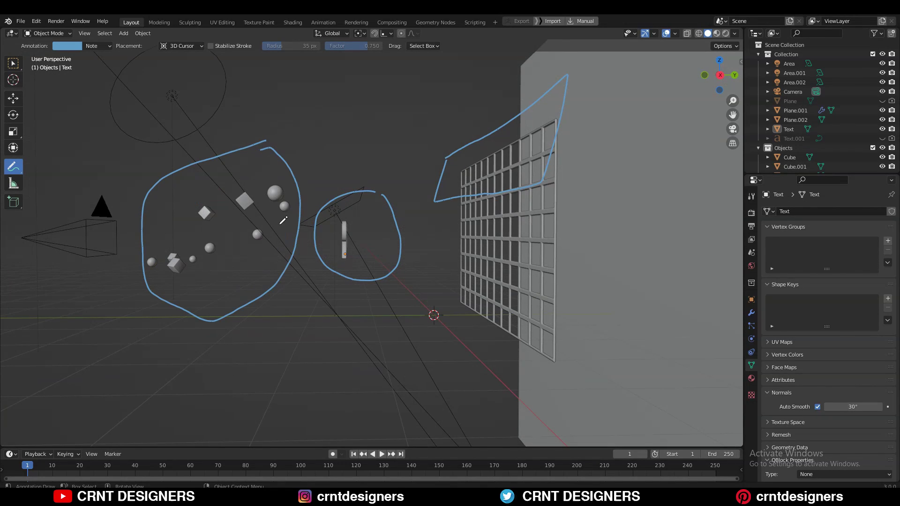
{"action": "mouse_move", "coordinate": [306, 255]}
{"action": "middle_mouse_down"}
{"action": "mouse_move", "coordinate": [338, 281]}
{"action": "mouse_move", "coordinate": [356, 262]}
{"action": "middle_mouse_up"}
{"action": "key", "text": "ctrl+z"}
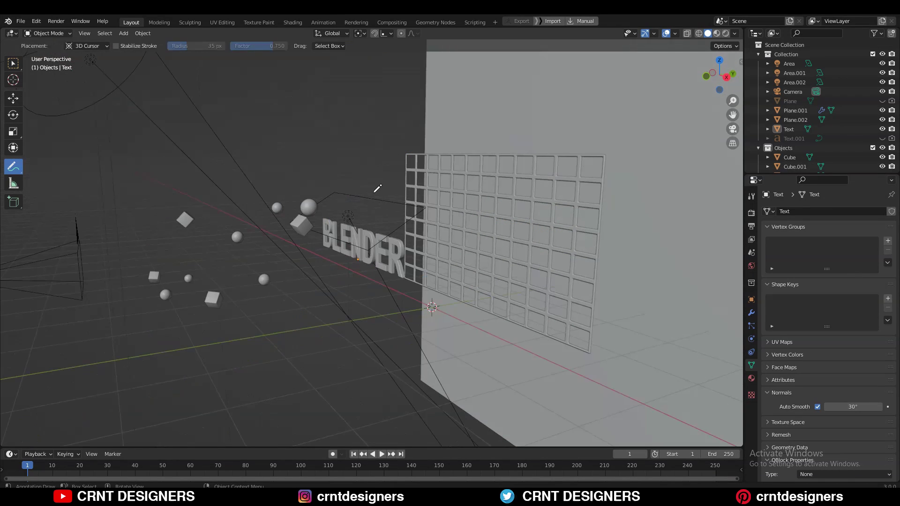
- Mark the text and the grid wall with annotation strokes, and remove the Note annotation layer in the camera view
{"action": "mouse_move", "coordinate": [375, 189]}
{"action": "left_mouse_down"}
{"action": "mouse_move", "coordinate": [335, 274]}
{"action": "mouse_move", "coordinate": [379, 273]}
{"action": "mouse_move", "coordinate": [355, 184]}
{"action": "left_mouse_up"}
{"action": "middle_click_drag", "start_coordinate": [354, 184], "coordinate": [513, 210]}
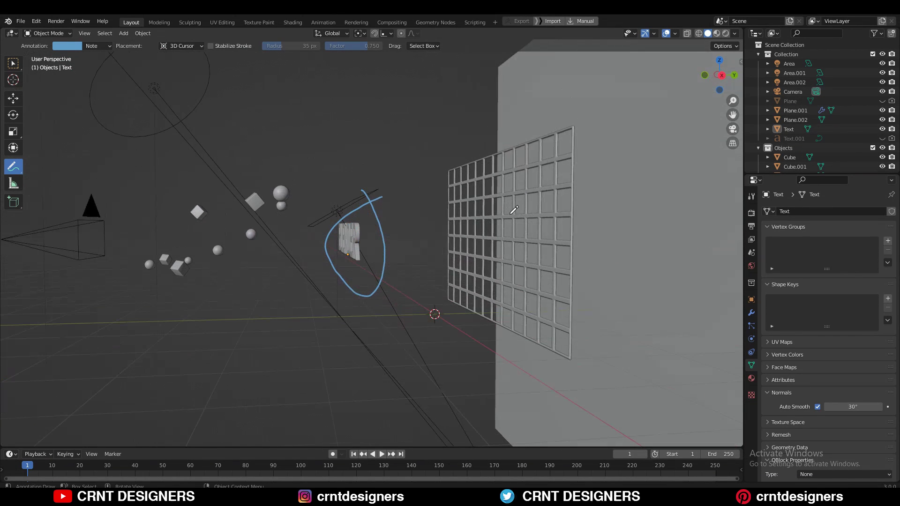
{"action": "mouse_move", "coordinate": [513, 210]}
{"action": "left_mouse_down"}
{"action": "mouse_move", "coordinate": [536, 164]}
{"action": "mouse_move", "coordinate": [470, 233]}
{"action": "mouse_move", "coordinate": [534, 299]}
{"action": "mouse_move", "coordinate": [533, 151]}
{"action": "left_mouse_up"}
{"action": "mouse_move", "coordinate": [427, 262]}
{"action": "middle_mouse_down"}
{"action": "mouse_move", "coordinate": [469, 278]}
{"action": "mouse_move", "coordinate": [454, 278]}
{"action": "middle_mouse_up"}
{"action": "left_click", "coordinate": [734, 130]}
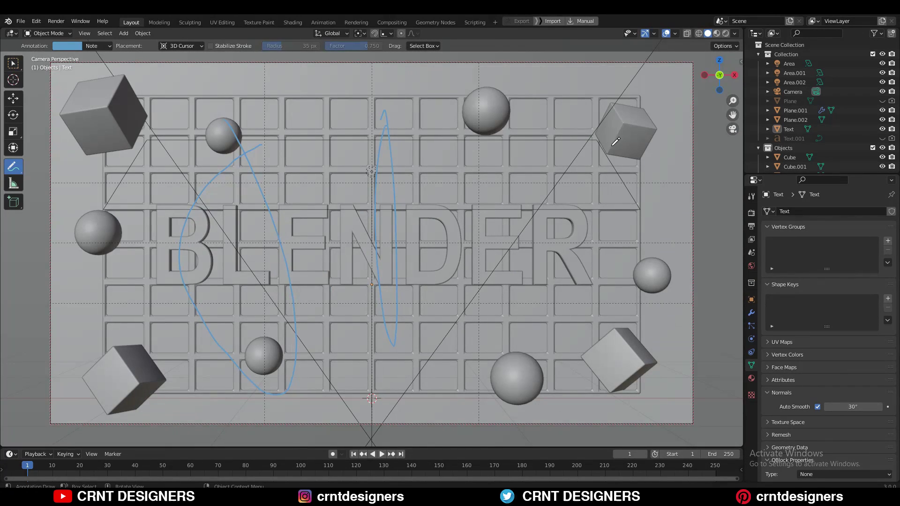
{"action": "left_click", "coordinate": [108, 46]}
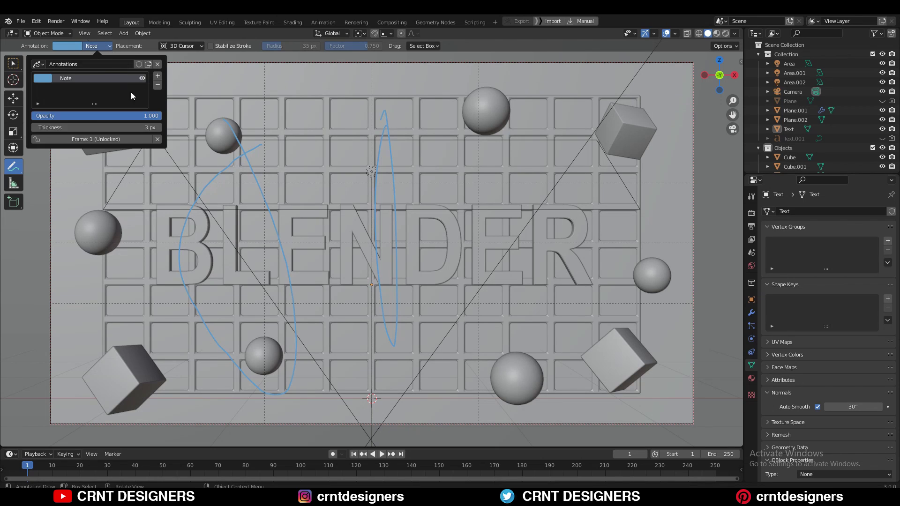
{"action": "left_click", "coordinate": [158, 84]}
- Turn off the camera's depth of field and preview the camera view in rendered shading
{"action": "left_click", "coordinate": [782, 92]}
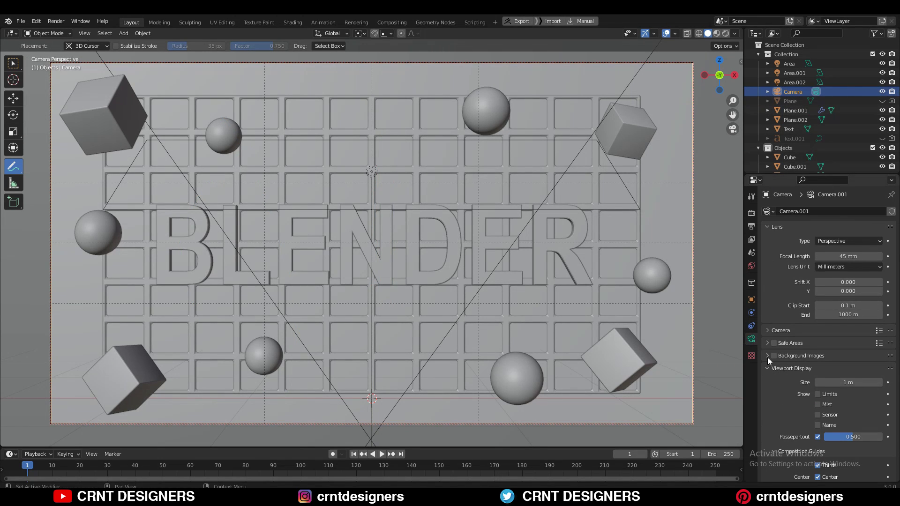
{"action": "scroll", "coordinate": [828, 421], "scroll_direction": "down", "scroll_amount": 2}
{"action": "left_click", "coordinate": [827, 421]}
{"action": "scroll", "coordinate": [796, 422], "scroll_direction": "down", "scroll_amount": 5}
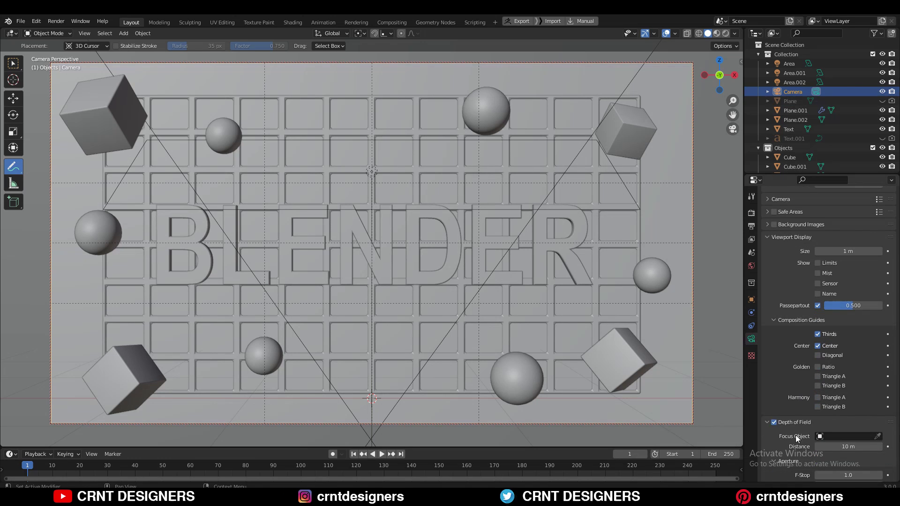
{"action": "left_click", "coordinate": [774, 422]}
{"action": "left_click", "coordinate": [774, 421]}
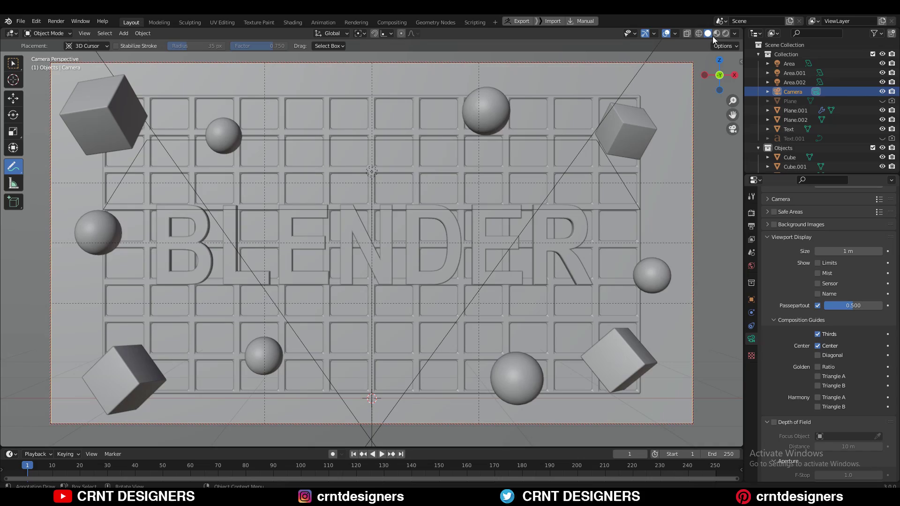
{"action": "left_click", "coordinate": [725, 34]}
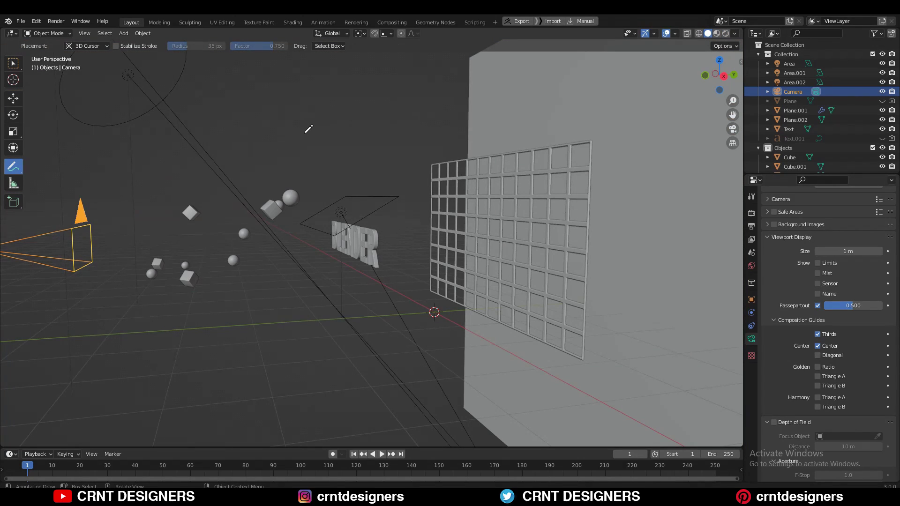
- Draw annotation strokes marking the floating objects, the BLENDER text and the grid wall in the perspective view
{"action": "mouse_move", "coordinate": [305, 134]}
{"action": "left_mouse_down"}
{"action": "mouse_move", "coordinate": [266, 134]}
{"action": "mouse_move", "coordinate": [189, 173]}
{"action": "mouse_move", "coordinate": [142, 261]}
{"action": "mouse_move", "coordinate": [192, 308]}
{"action": "mouse_move", "coordinate": [258, 242]}
{"action": "mouse_move", "coordinate": [267, 163]}
{"action": "mouse_move", "coordinate": [247, 148]}
{"action": "left_mouse_up"}
{"action": "mouse_move", "coordinate": [399, 177]}
{"action": "left_mouse_down"}
{"action": "mouse_move", "coordinate": [367, 179]}
{"action": "mouse_move", "coordinate": [402, 238]}
{"action": "mouse_move", "coordinate": [379, 178]}
{"action": "left_mouse_up"}
{"action": "left_click_drag", "start_coordinate": [608, 140], "coordinate": [424, 297]}
{"action": "left_click_drag", "start_coordinate": [463, 325], "coordinate": [571, 177]}
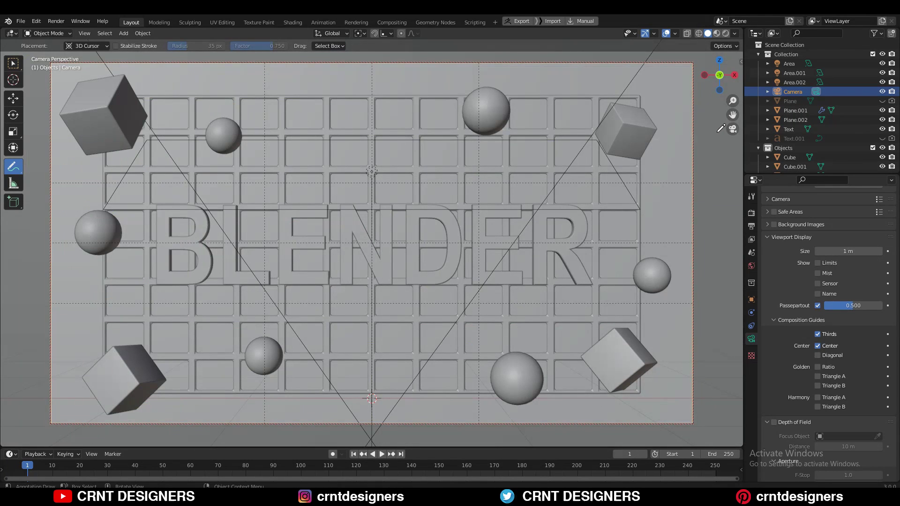
- Enable the camera's depth of field and preview its blur in rendered shading
{"action": "left_click", "coordinate": [773, 422]}
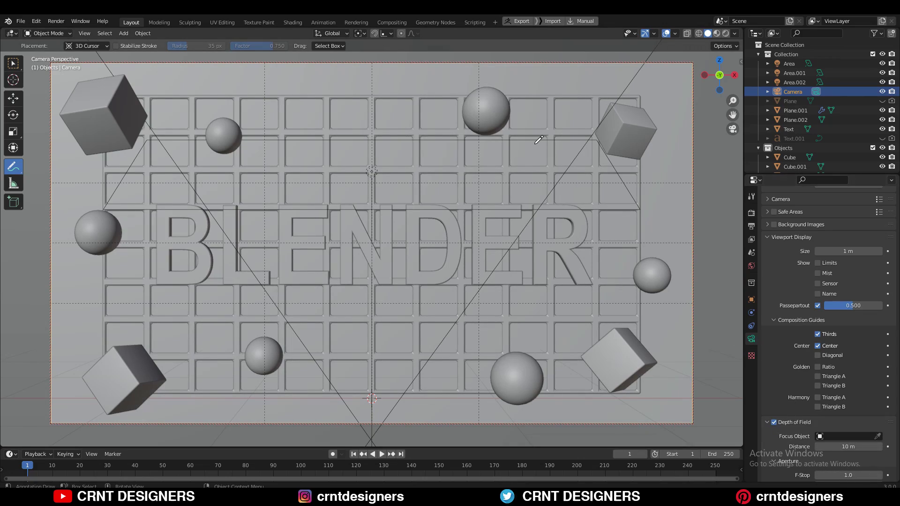
{"action": "left_click", "coordinate": [725, 33]}
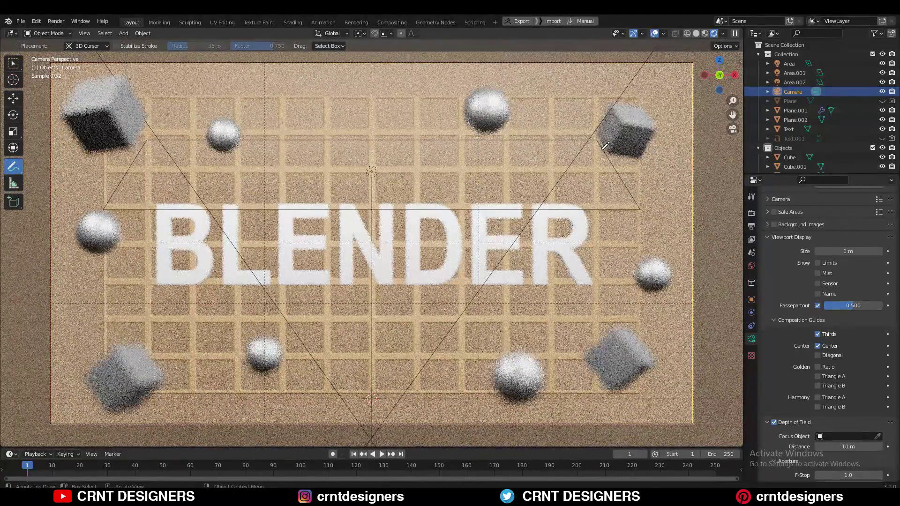
{"action": "scroll", "coordinate": [784, 397], "scroll_direction": "down", "scroll_amount": 3}
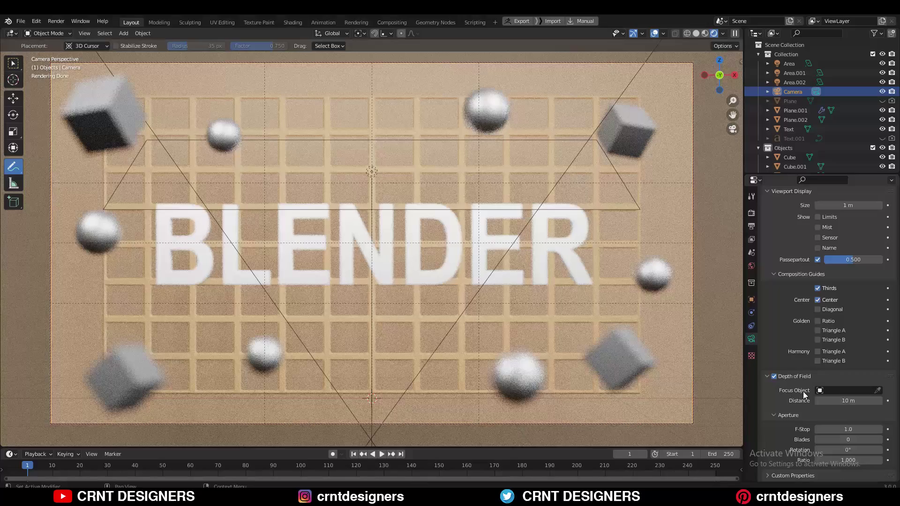
- Pick the BLENDER text as the camera's depth of field focus object, and save the file with the viewport overlays hidden
{"action": "left_click", "coordinate": [829, 390]}
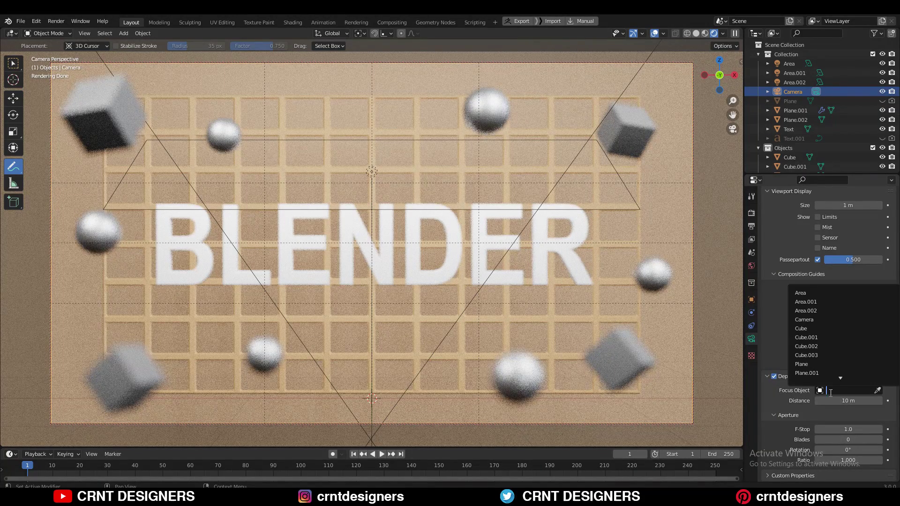
{"action": "left_click", "coordinate": [805, 396]}
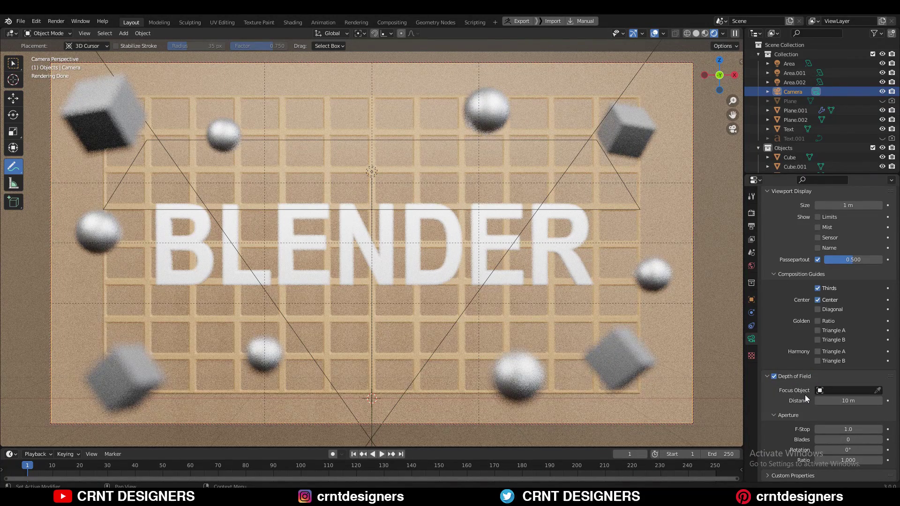
{"action": "left_click", "coordinate": [877, 390]}
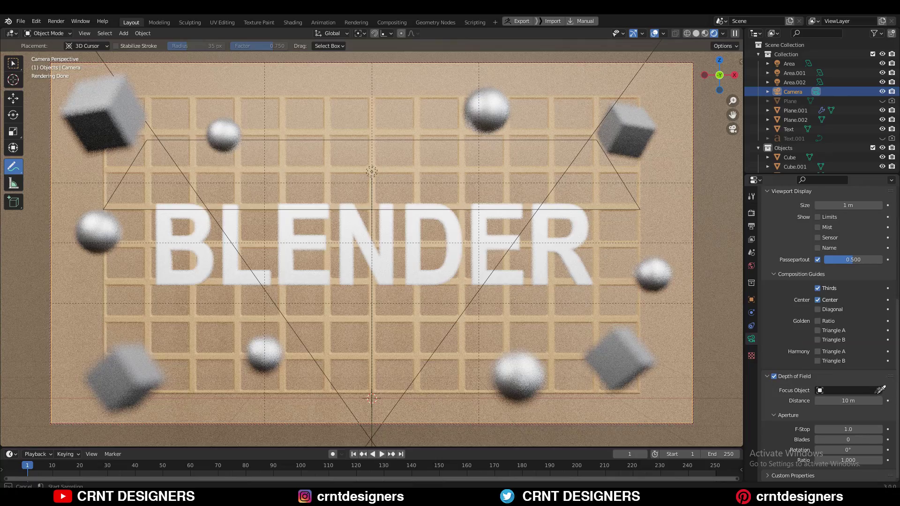
{"action": "left_click", "coordinate": [417, 222]}
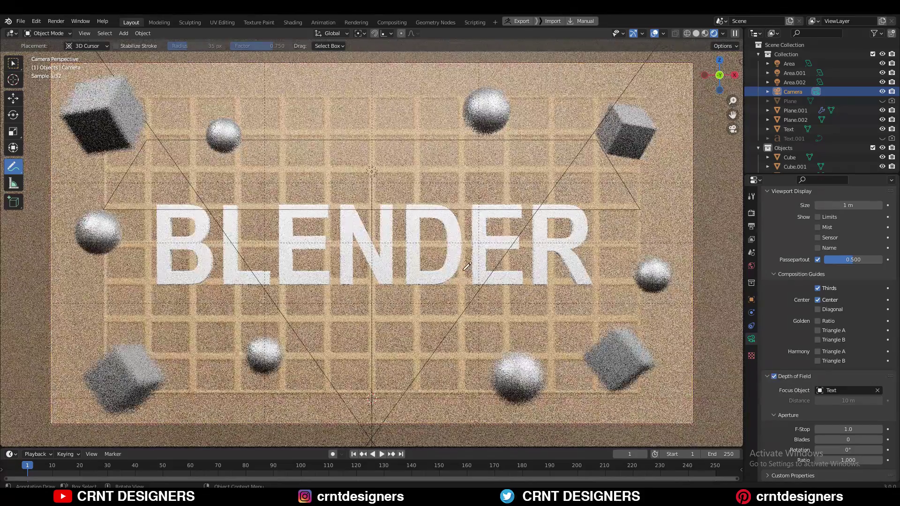
{"action": "key", "text": "shift+alt+z"}
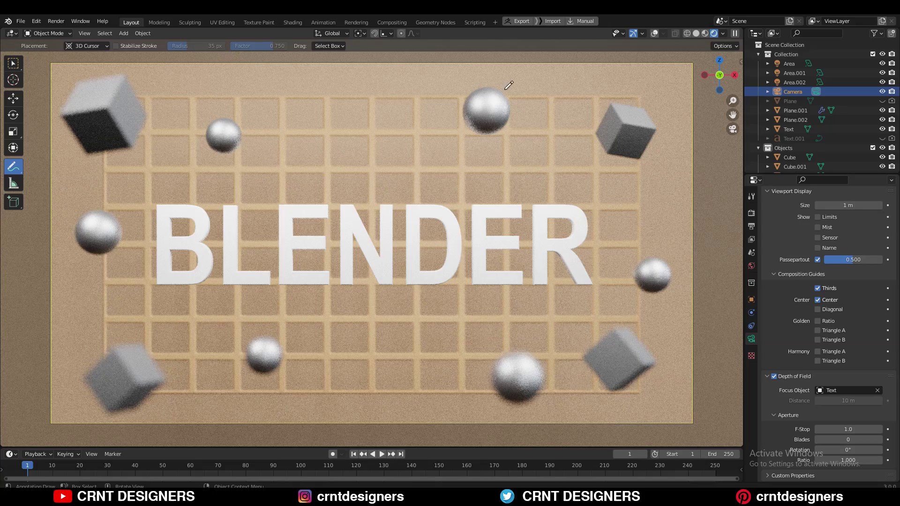
{"action": "key", "text": "ctrl+s"}
- Show the overlays and circle the blurred grid area above the text and the upper cube with annotation strokes
{"action": "left_click_drag", "start_coordinate": [260, 162], "coordinate": [401, 92]}
{"action": "key", "text": "shift+alt+z"}
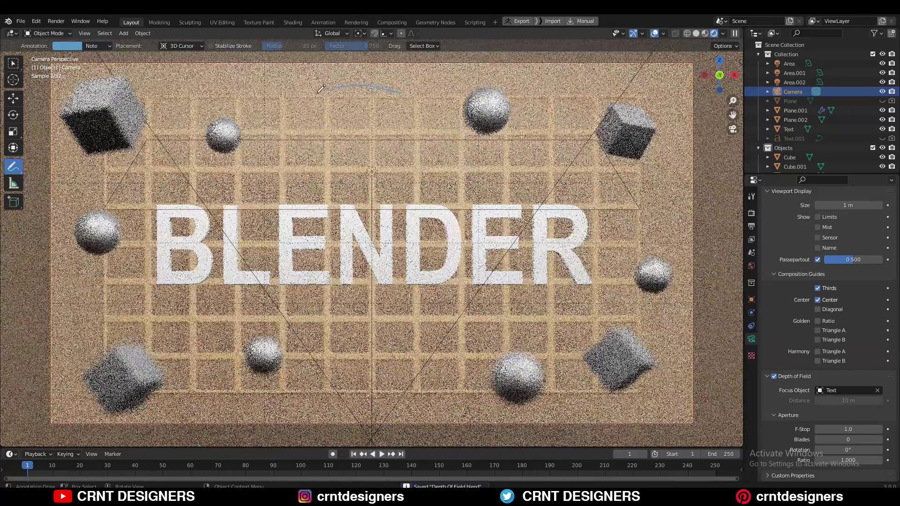
{"action": "mouse_move", "coordinate": [278, 175]}
{"action": "left_mouse_down"}
{"action": "mouse_move", "coordinate": [319, 195]}
{"action": "mouse_move", "coordinate": [379, 189]}
{"action": "mouse_move", "coordinate": [405, 122]}
{"action": "mouse_move", "coordinate": [375, 96]}
{"action": "left_mouse_up"}
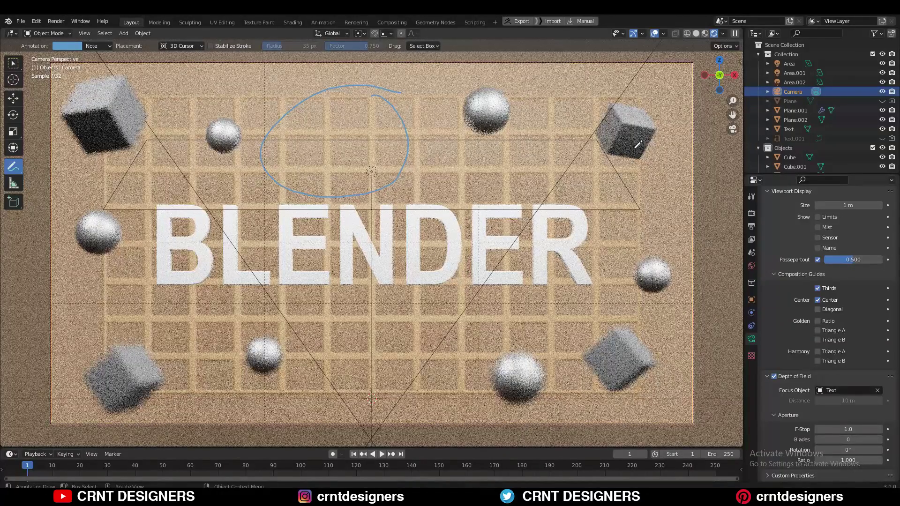
{"action": "mouse_move", "coordinate": [655, 102]}
{"action": "left_mouse_down"}
{"action": "mouse_move", "coordinate": [617, 96]}
{"action": "mouse_move", "coordinate": [628, 176]}
{"action": "mouse_move", "coordinate": [375, 71]}
{"action": "left_mouse_up"}
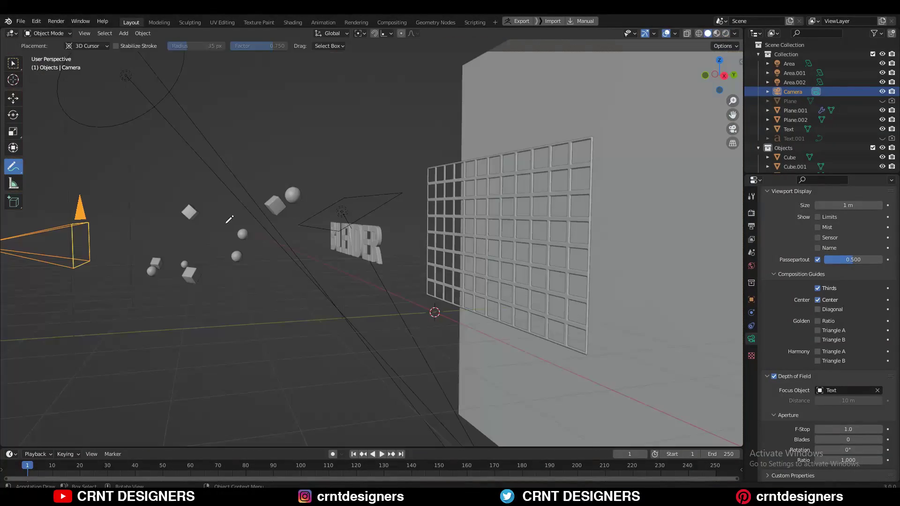
- Circle the floating objects, the grid wall and the text with annotations in the perspective view, and undo the three strokes
{"action": "mouse_move", "coordinate": [217, 203]}
{"action": "left_mouse_down"}
{"action": "mouse_move", "coordinate": [163, 226]}
{"action": "mouse_move", "coordinate": [151, 273]}
{"action": "mouse_move", "coordinate": [186, 299]}
{"action": "mouse_move", "coordinate": [215, 297]}
{"action": "mouse_move", "coordinate": [228, 235]}
{"action": "mouse_move", "coordinate": [211, 218]}
{"action": "left_mouse_up"}
{"action": "mouse_move", "coordinate": [511, 189]}
{"action": "left_mouse_down"}
{"action": "mouse_move", "coordinate": [460, 286]}
{"action": "mouse_move", "coordinate": [519, 296]}
{"action": "mouse_move", "coordinate": [544, 193]}
{"action": "mouse_move", "coordinate": [527, 182]}
{"action": "left_mouse_up"}
{"action": "mouse_move", "coordinate": [402, 152]}
{"action": "left_mouse_down"}
{"action": "mouse_move", "coordinate": [328, 196]}
{"action": "mouse_move", "coordinate": [341, 275]}
{"action": "mouse_move", "coordinate": [396, 195]}
{"action": "left_mouse_up"}
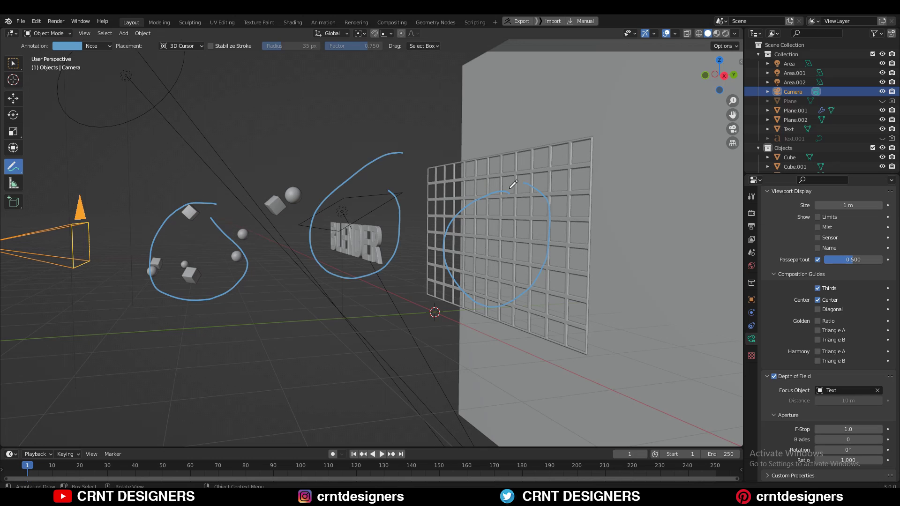
{"action": "key", "text": "ctrl+z"}
{"action": "key", "text": "ctrl+z"}
{"action": "key", "text": "ctrl+z"}
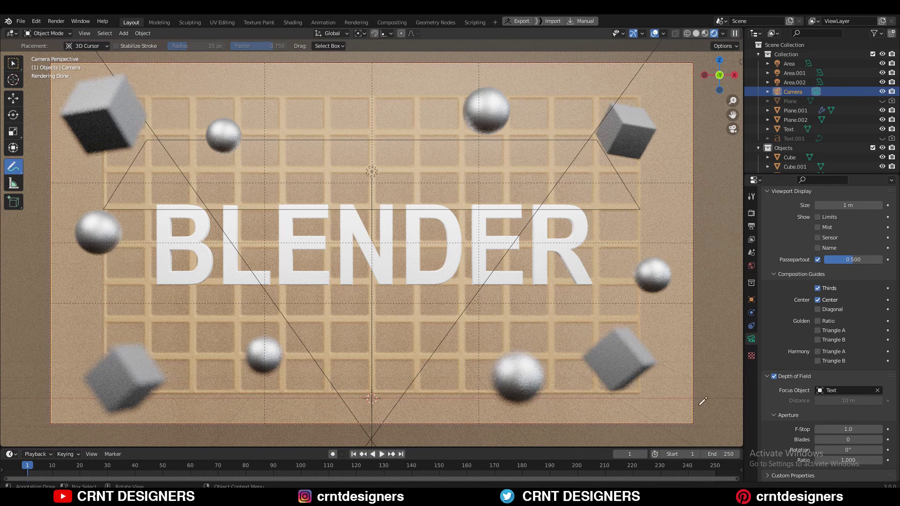
- Clear the focus object from the camera's depth of field settings
{"action": "left_click", "coordinate": [877, 391]}
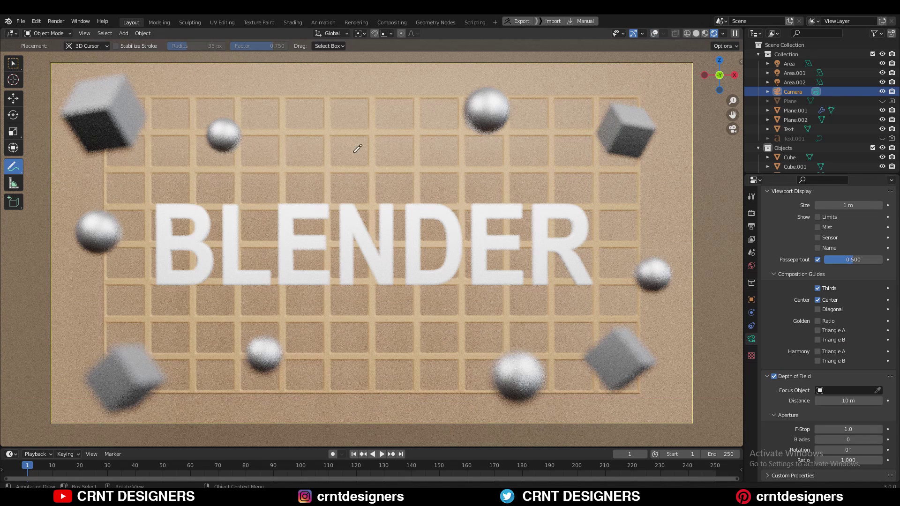